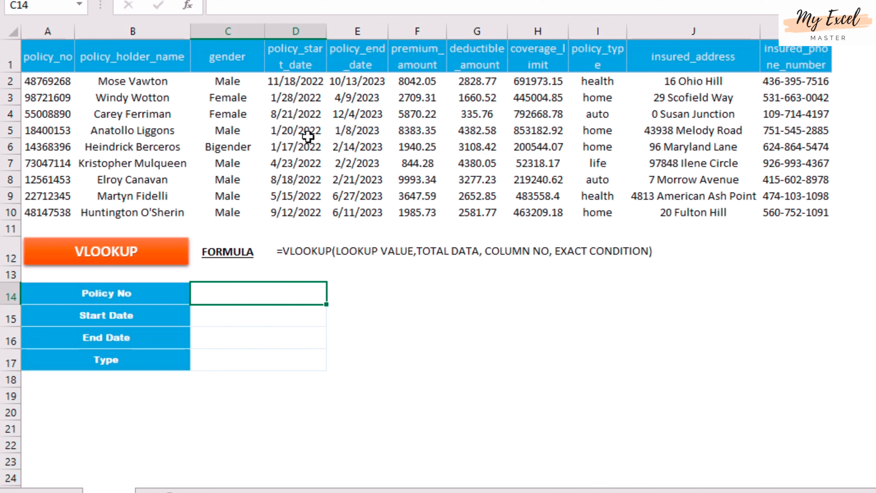
{"action": "left_click", "coordinate": [359, 68]}
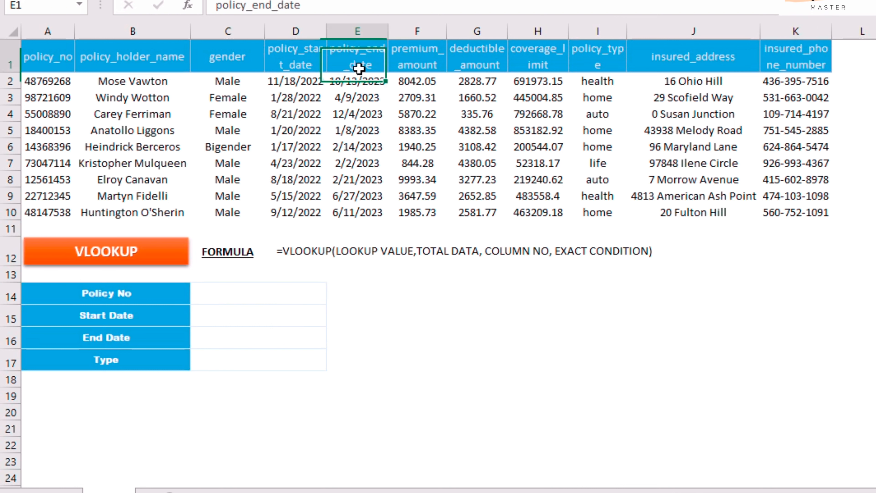
{"action": "left_click", "coordinate": [371, 146]}
{"action": "left_click", "coordinate": [382, 67]}
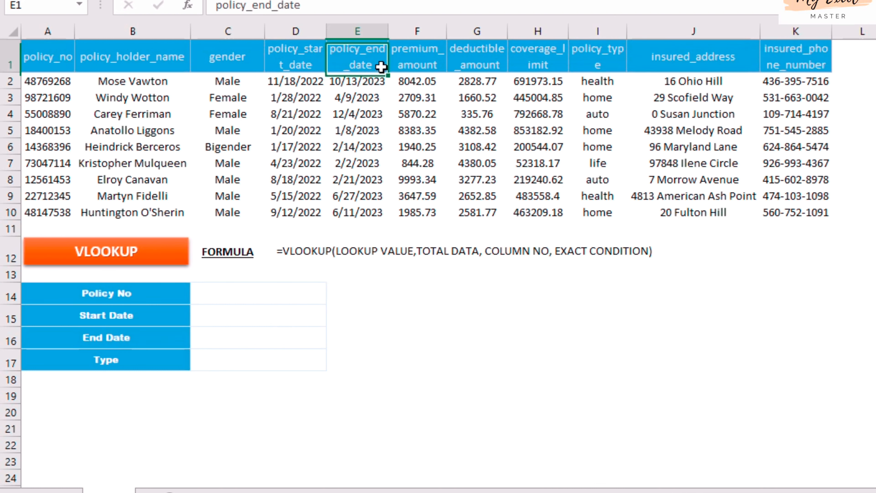
{"action": "left_click", "coordinate": [66, 55]}
{"action": "left_click", "coordinate": [56, 130]}
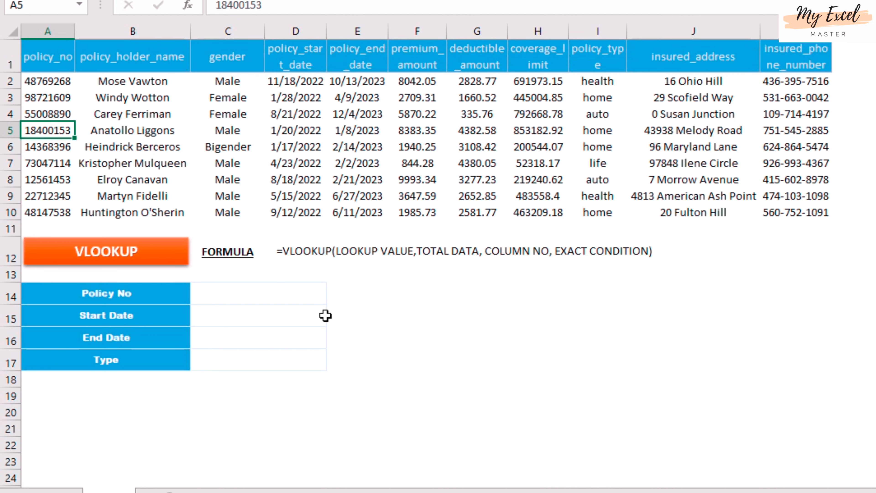
Enter the policy number from the record in row 4 into the Policy No cell C14
{"action": "left_click", "coordinate": [271, 296]}
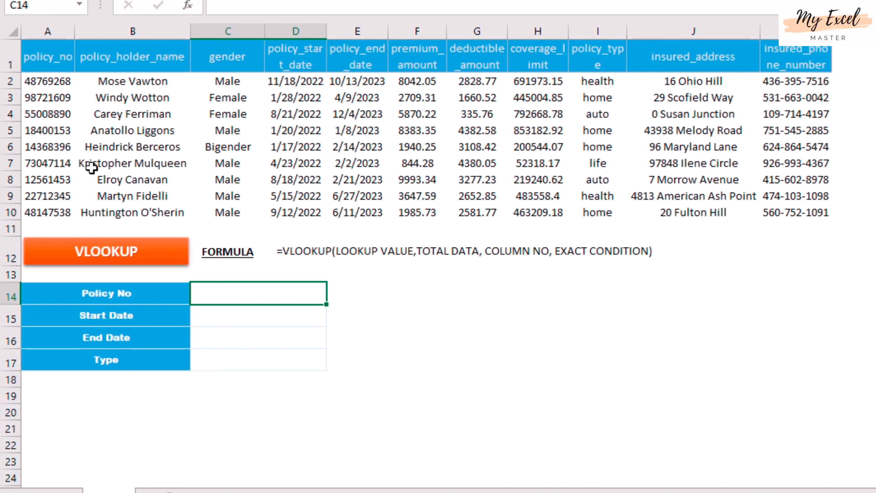
{"action": "type", "text": "5"}
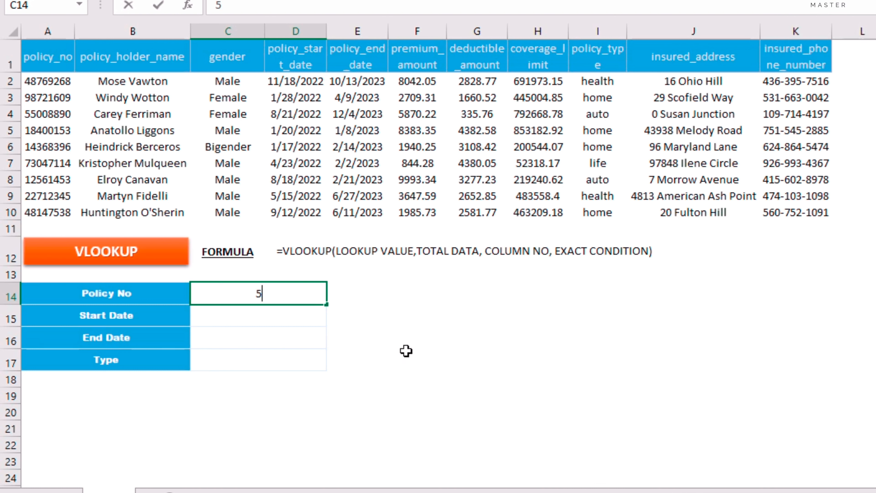
{"action": "type", "text": "5008890"}
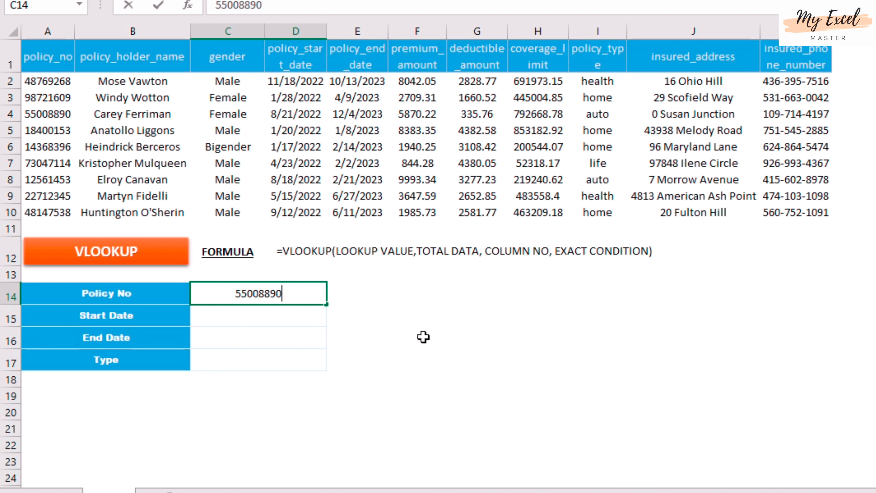
{"action": "key", "text": "Return"}
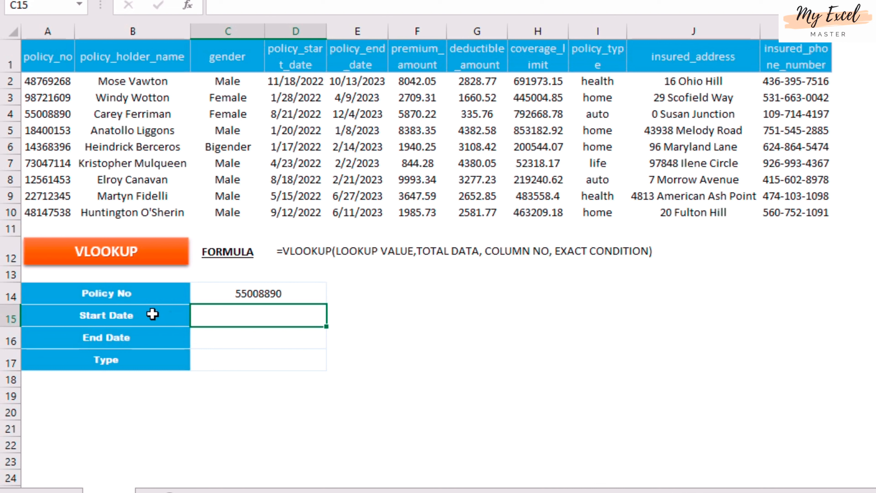
Fill the Start Date cell C15 with the formula =VLOOKUP(C14,A1:K10,4,FALSE)
{"action": "left_click", "coordinate": [256, 299]}
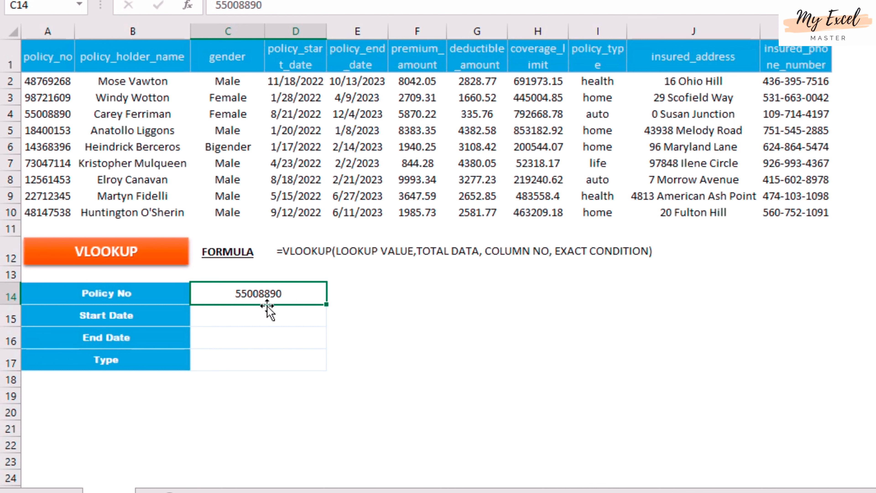
{"action": "left_click", "coordinate": [282, 322]}
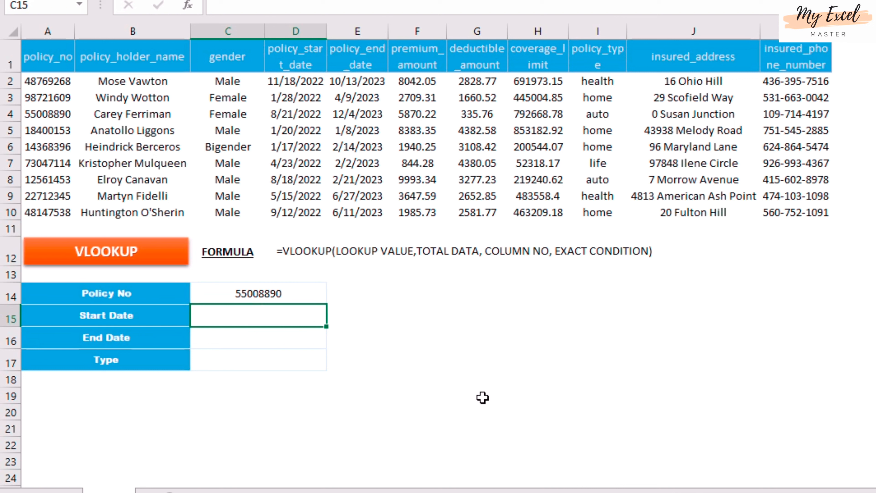
{"action": "type", "text": "=v"}
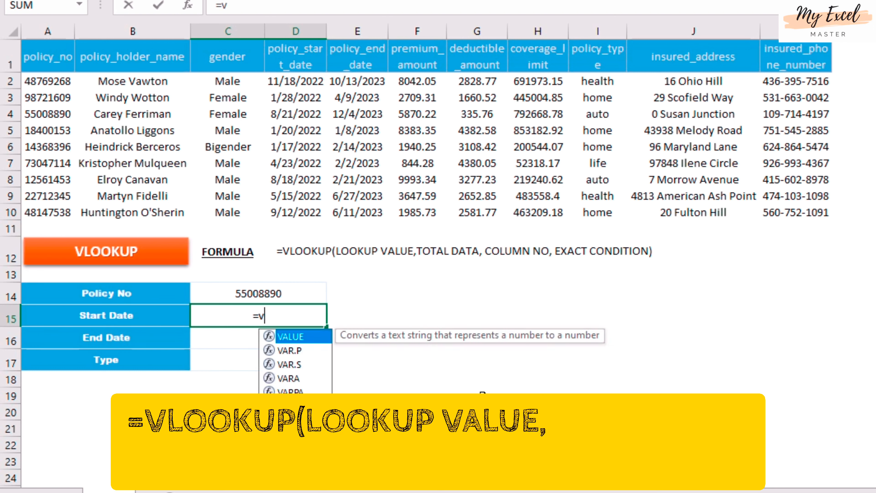
{"action": "type", "text": "lookup("}
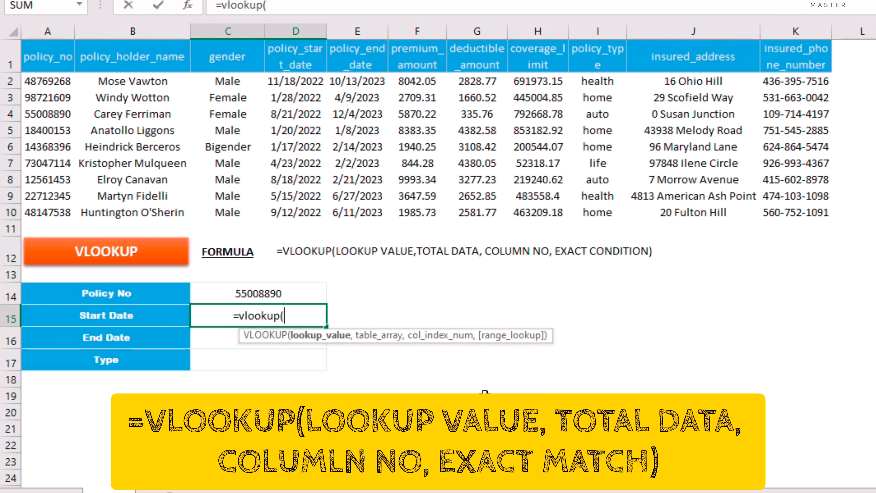
{"action": "left_click", "coordinate": [273, 293]}
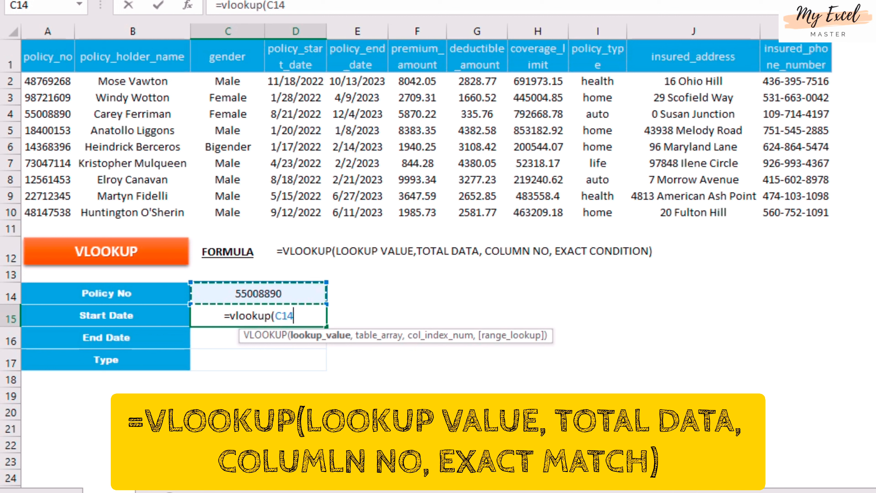
{"action": "type", "text": ","}
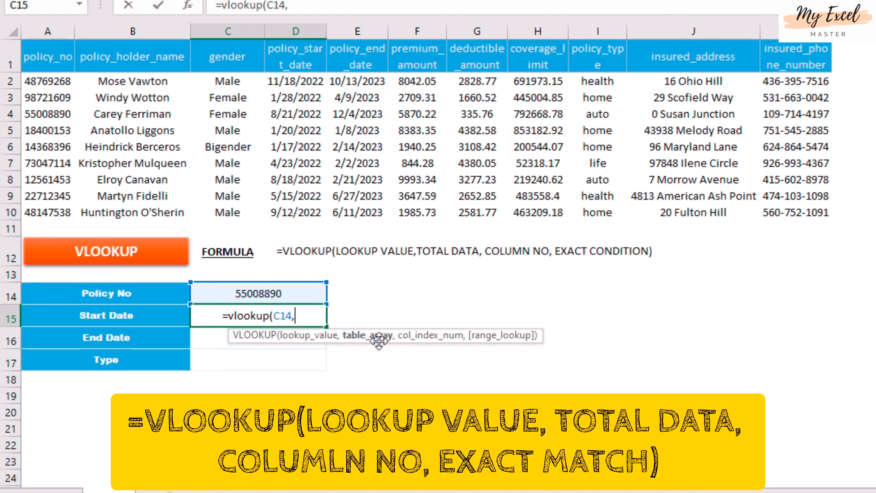
{"action": "left_click", "coordinate": [55, 63]}
{"action": "left_click_drag", "start_coordinate": [55, 62], "coordinate": [800, 212]}
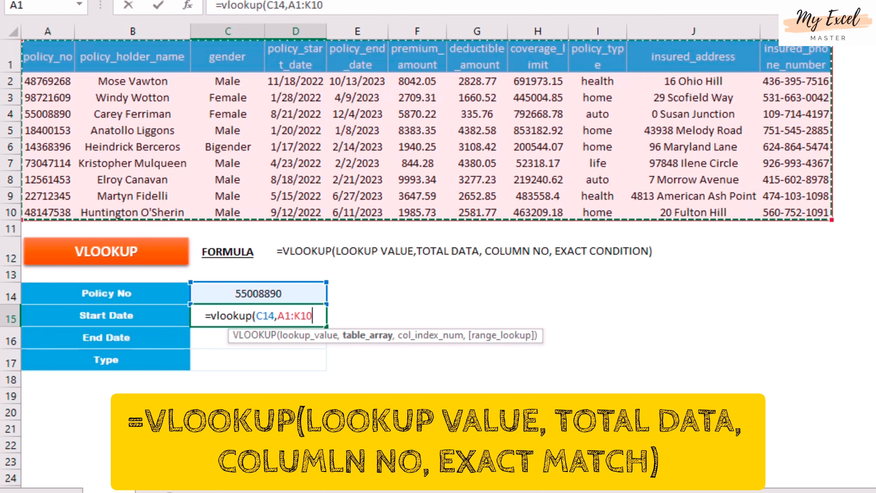
{"action": "type", "text": ",4,false)"}
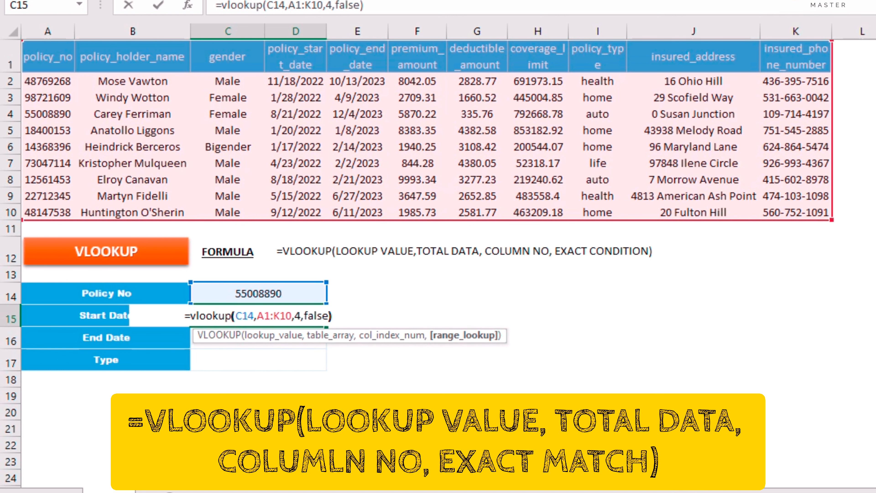
{"action": "key", "text": "Return"}
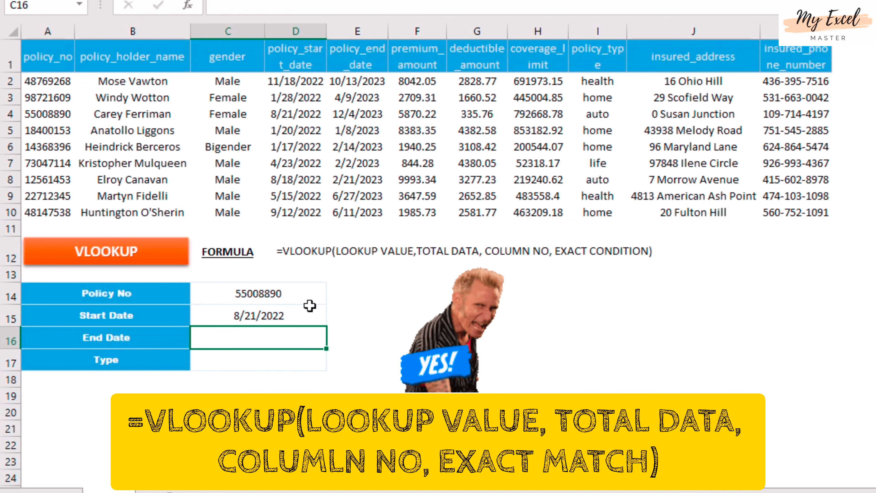
Check the Start Date result against the matching policy record in row 4 of the data table
{"action": "key", "text": "Up"}
{"action": "left_click", "coordinate": [66, 112]}
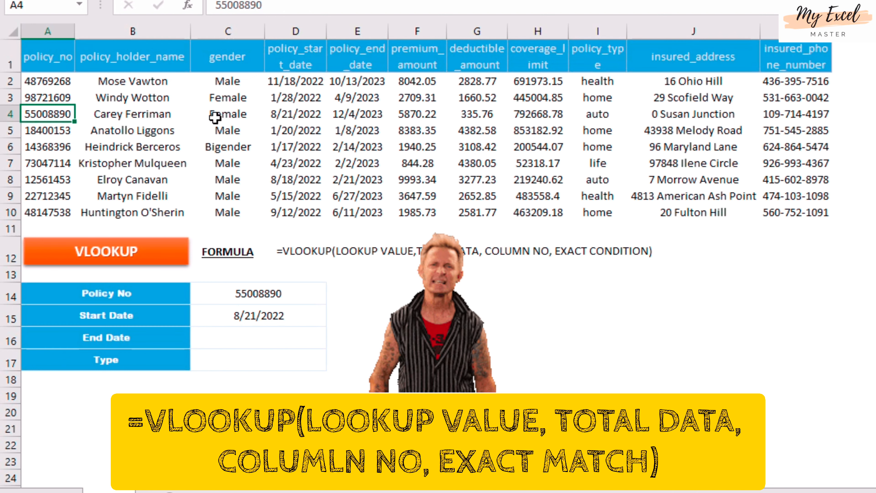
{"action": "left_click", "coordinate": [315, 118]}
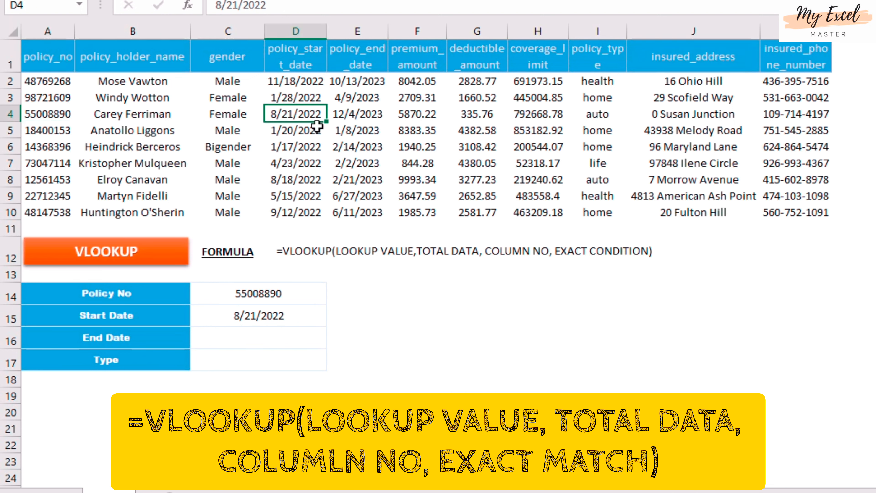
Fill the End Date cell C16 with the formula =VLOOKUP(C14,A1:K10,5,FALSE)
{"action": "left_click", "coordinate": [255, 333]}
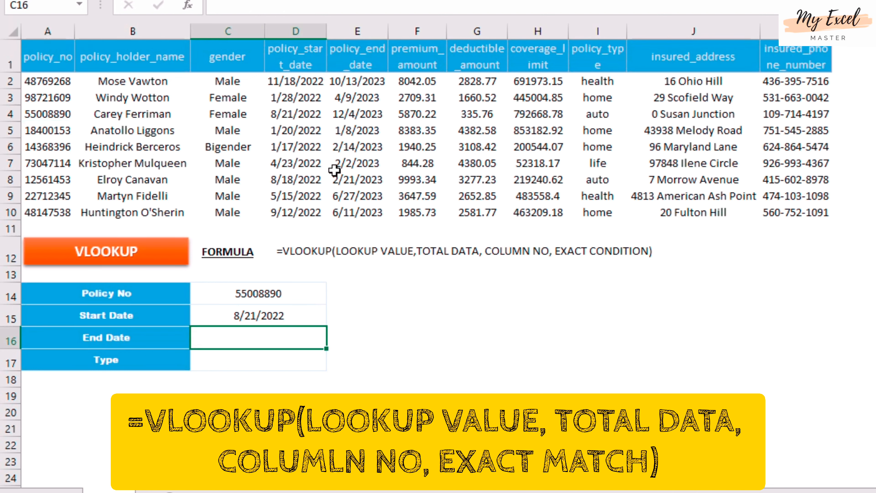
{"action": "left_click", "coordinate": [363, 112]}
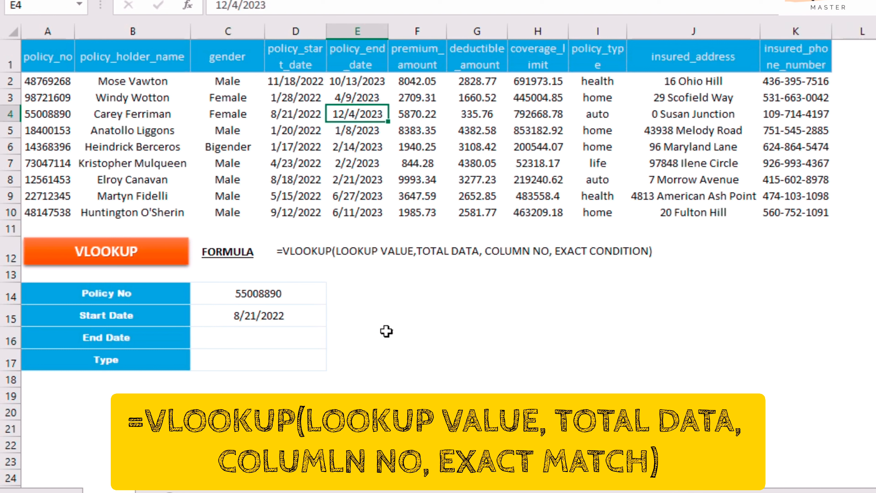
{"action": "left_click", "coordinate": [262, 335]}
{"action": "type", "text": "=v"}
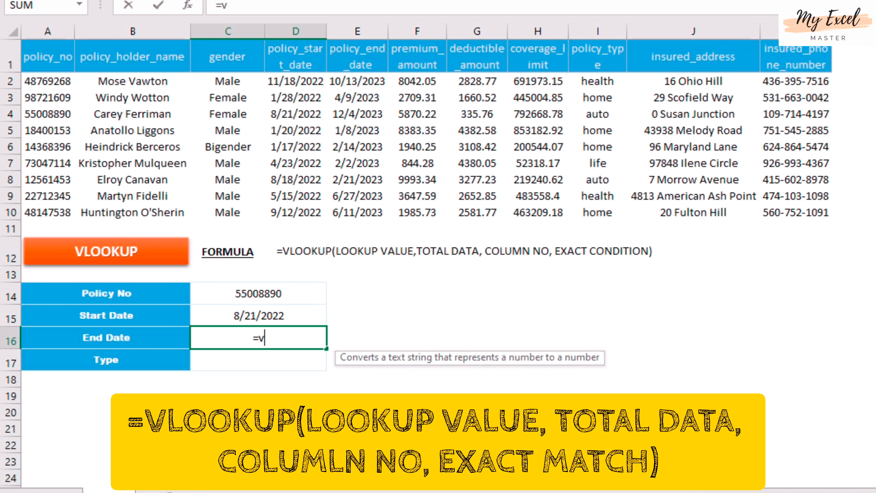
{"action": "type", "text": "lookup("}
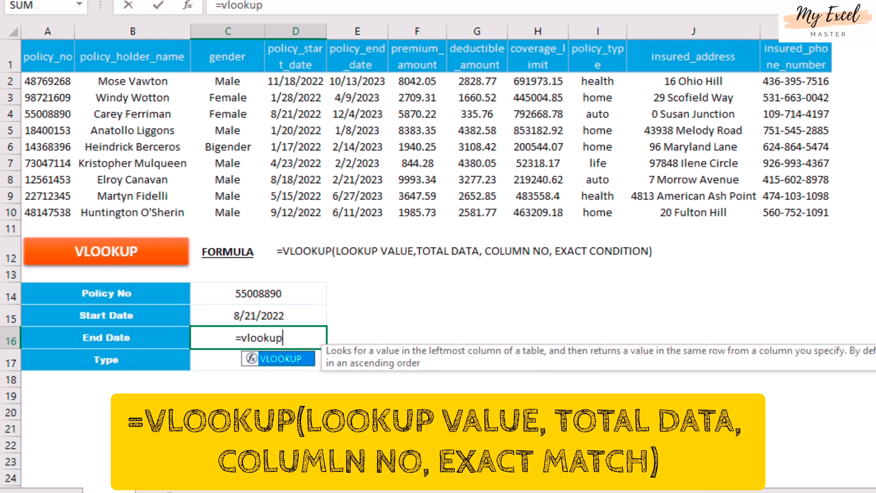
{"action": "left_click", "coordinate": [292, 298]}
{"action": "type", "text": ","}
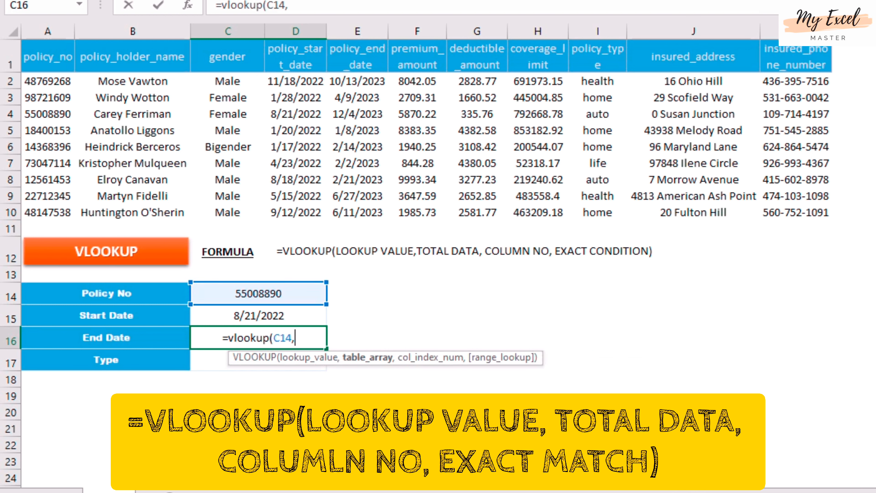
{"action": "left_click_drag", "start_coordinate": [71, 56], "coordinate": [824, 212]}
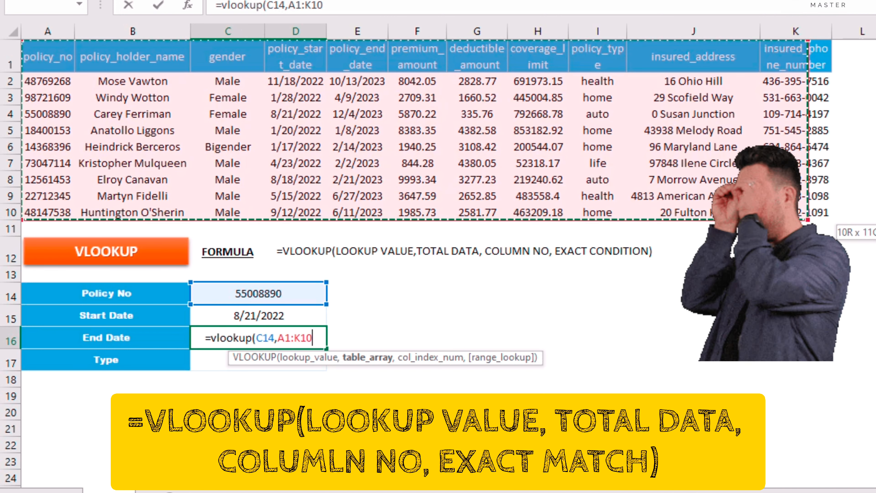
{"action": "type", "text": ","}
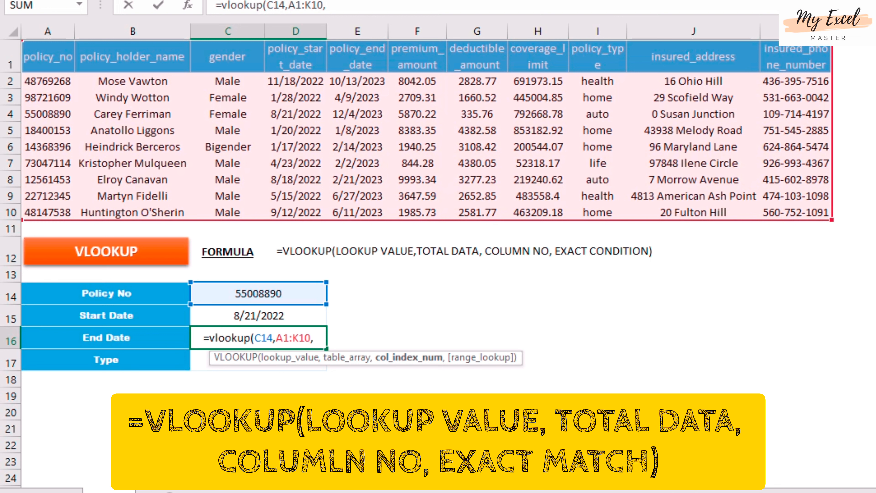
{"action": "type", "text": "5,"}
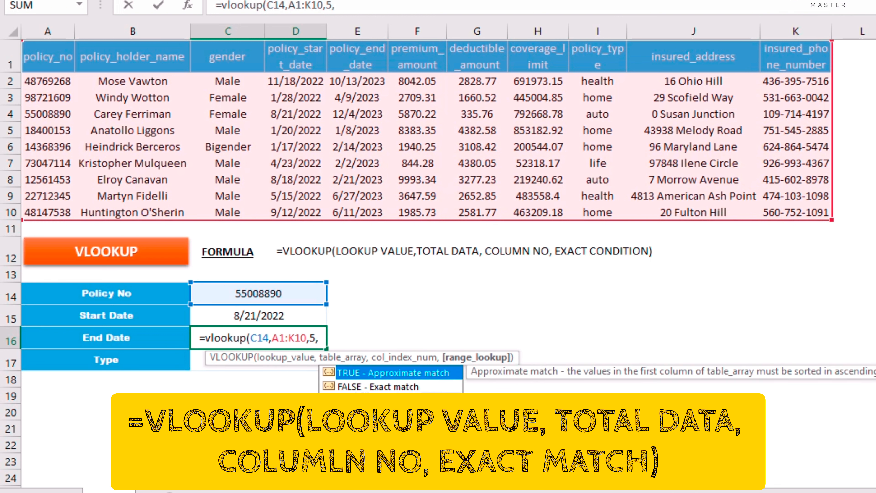
{"action": "type", "text": "false)"}
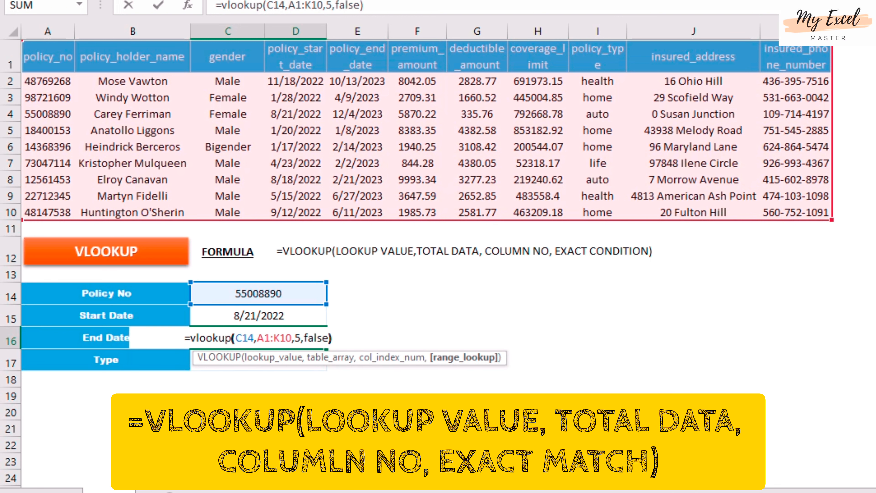
{"action": "key", "text": "Return"}
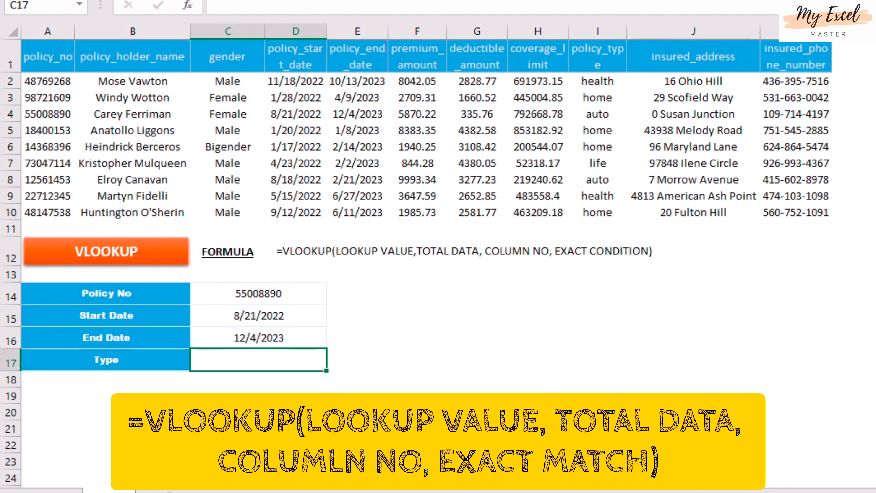
Review the End Date formula in C16 against the column order in the header row
{"action": "left_click", "coordinate": [294, 341]}
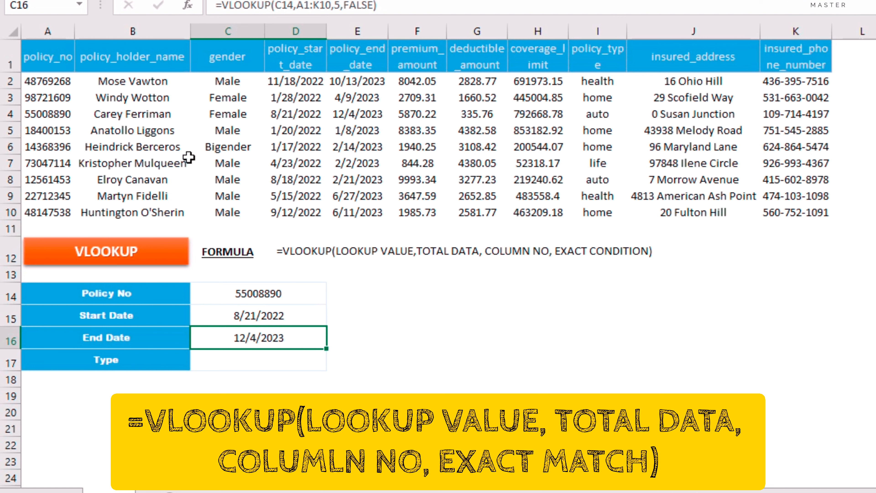
{"action": "left_click_drag", "start_coordinate": [54, 63], "coordinate": [415, 58]}
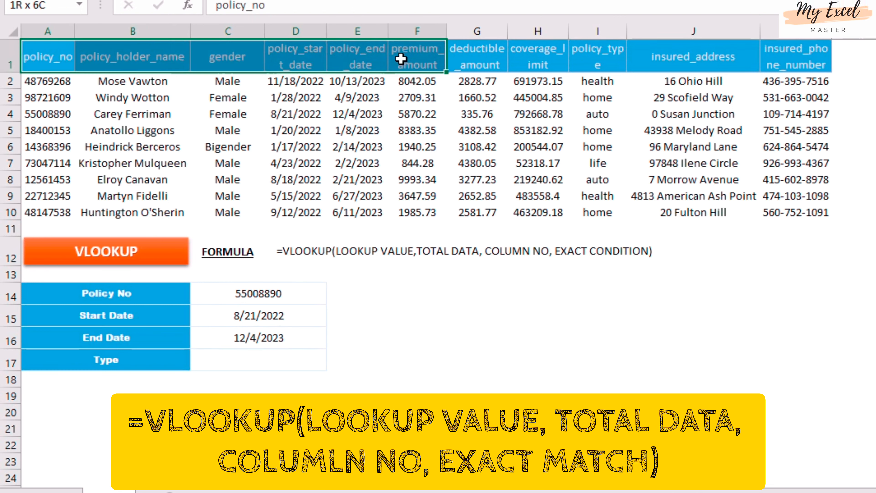
{"action": "left_click", "coordinate": [489, 333]}
Fill the Type cell C17 with the formula =VLOOKUP(C14,A1:K10,9,FALSE)
{"action": "left_click", "coordinate": [271, 360]}
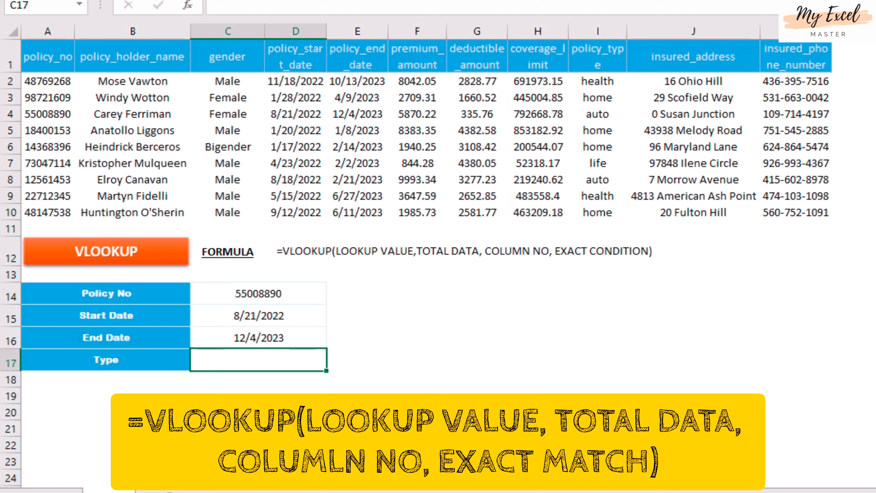
{"action": "type", "text": "="}
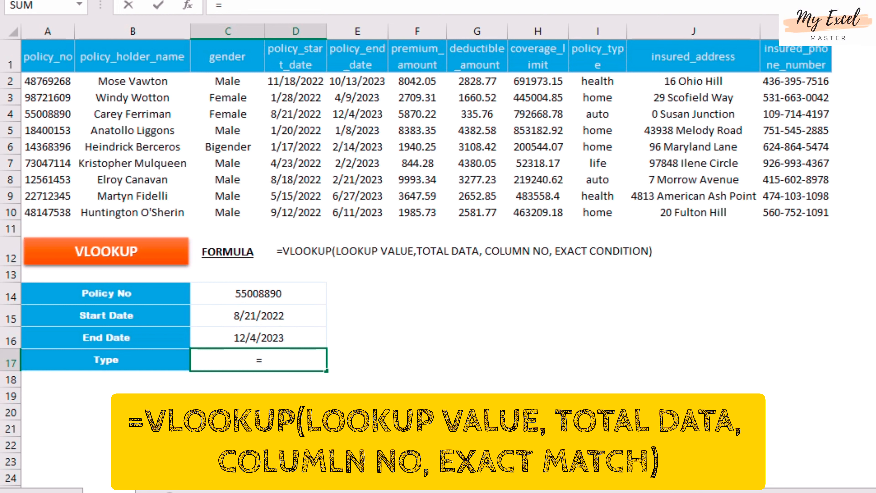
{"action": "type", "text": "vlookup("}
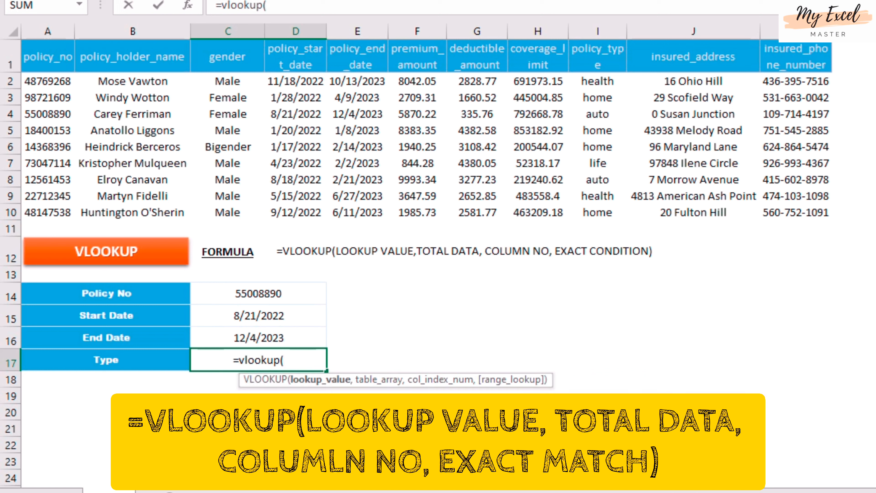
{"action": "left_click", "coordinate": [289, 292]}
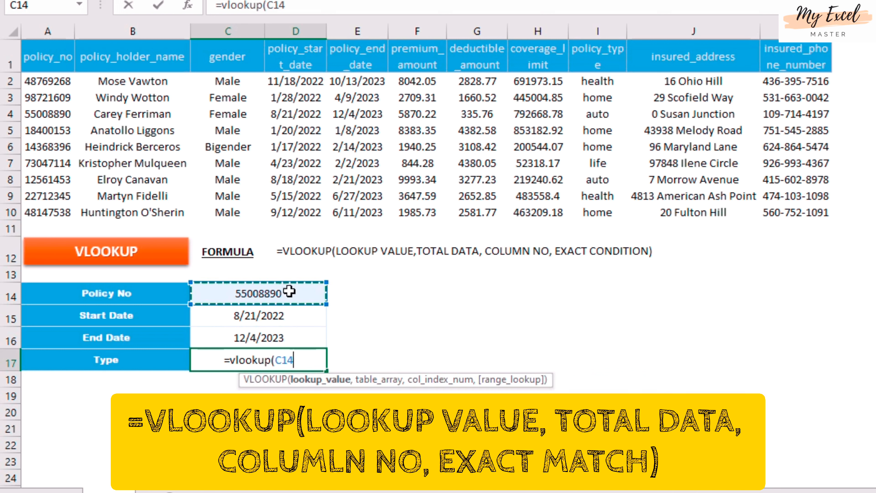
{"action": "type", "text": ","}
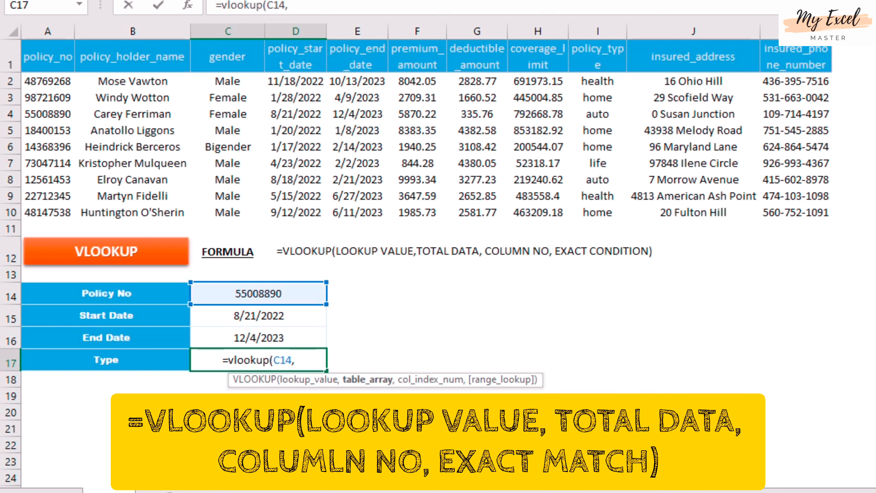
{"action": "left_click", "coordinate": [68, 70]}
{"action": "left_click_drag", "start_coordinate": [68, 70], "coordinate": [834, 225]}
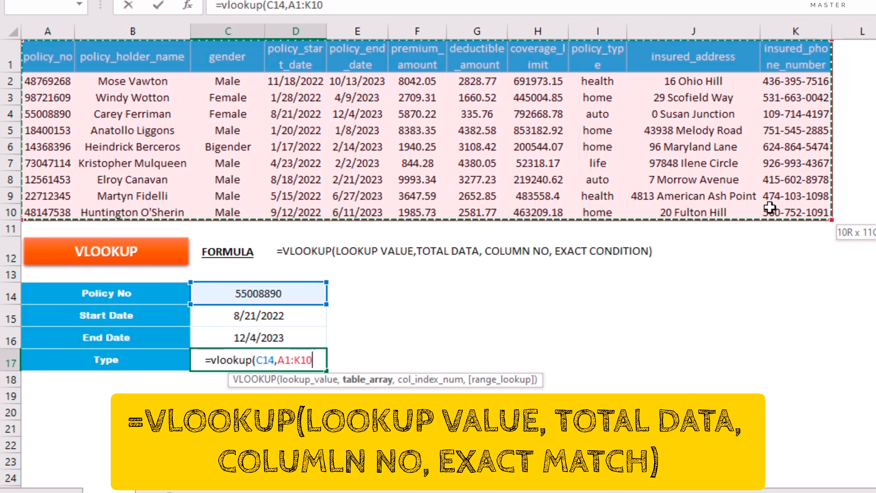
{"action": "type", "text": ","}
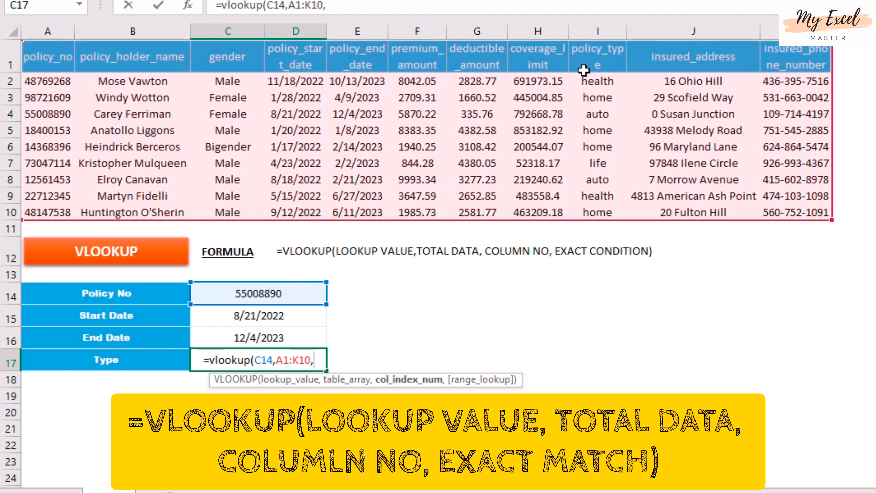
{"action": "type", "text": "9"}
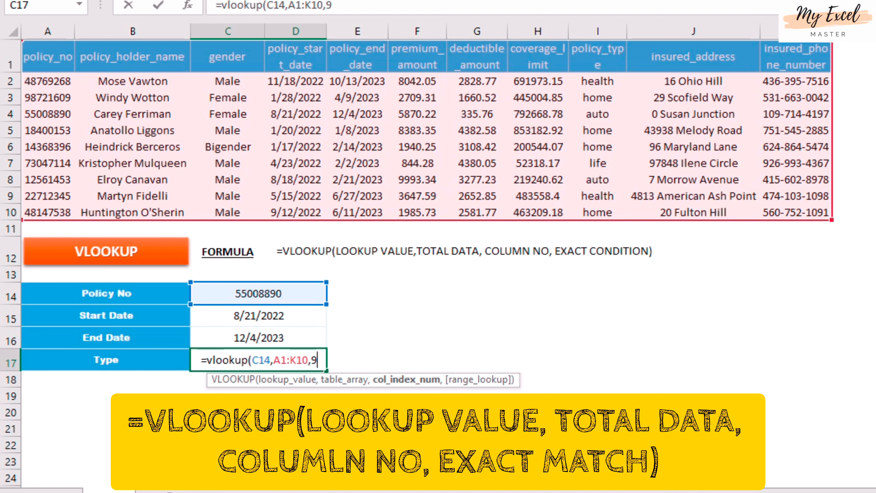
{"action": "type", "text": ",false)"}
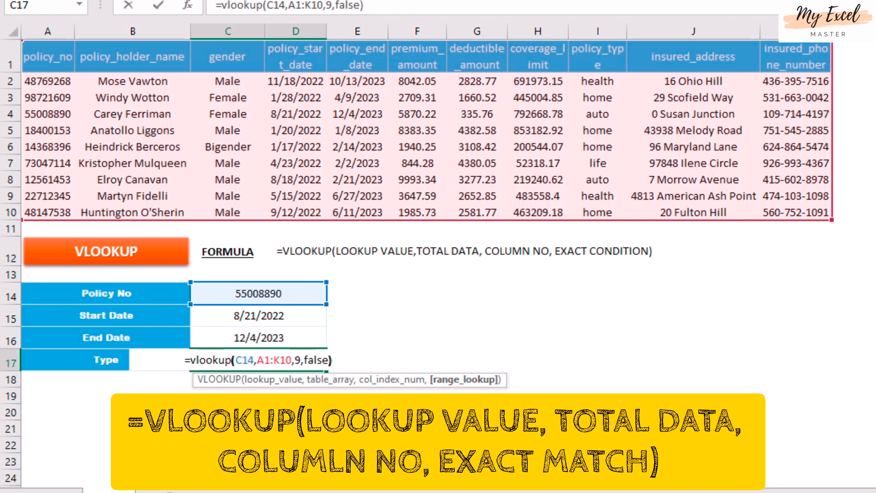
{"action": "key", "text": "Return"}
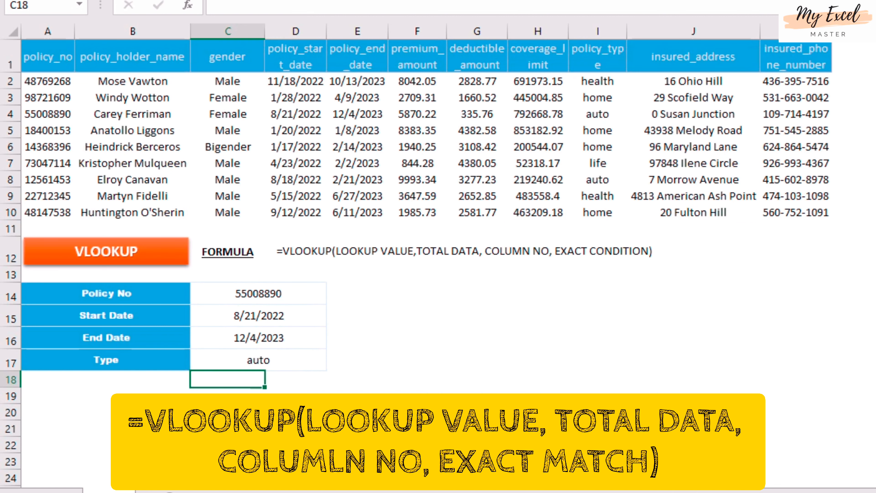
Replace the column index 9 in the Type formula in C17 with COLUMN(A1:I1)
{"action": "left_click", "coordinate": [295, 358]}
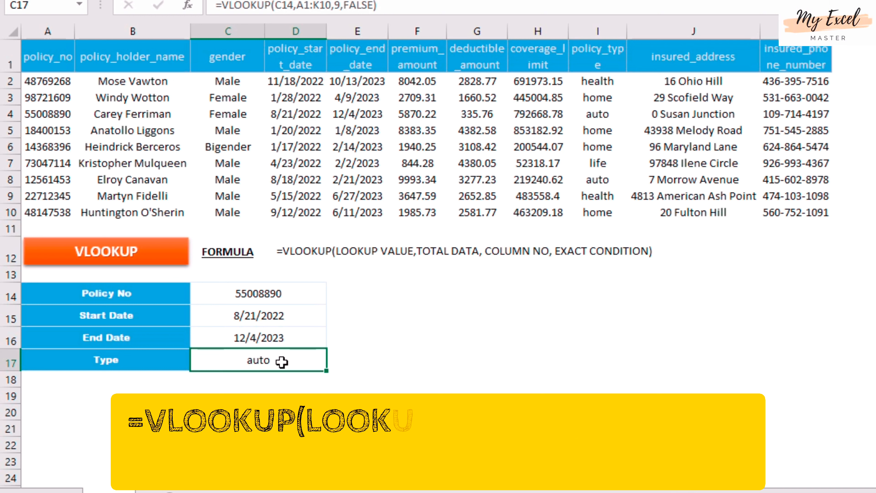
{"action": "double_click", "coordinate": [283, 361]}
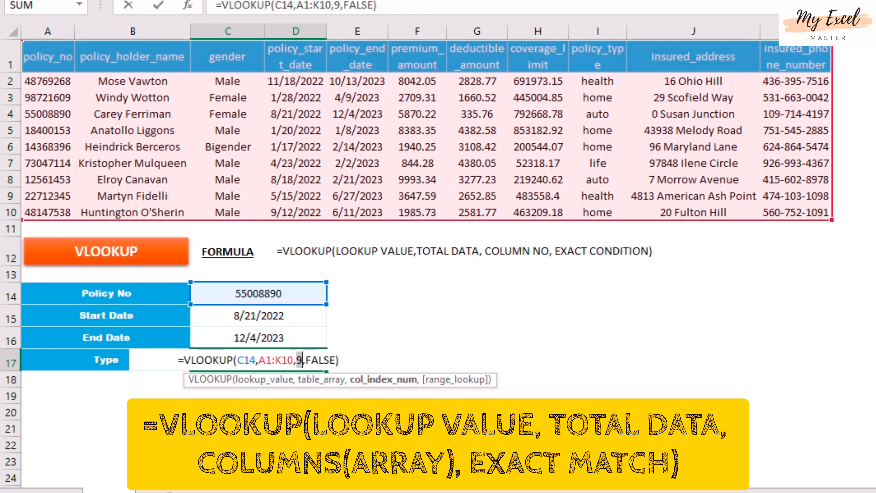
{"action": "key", "text": "BackSpace"}
{"action": "type", "text": "co"}
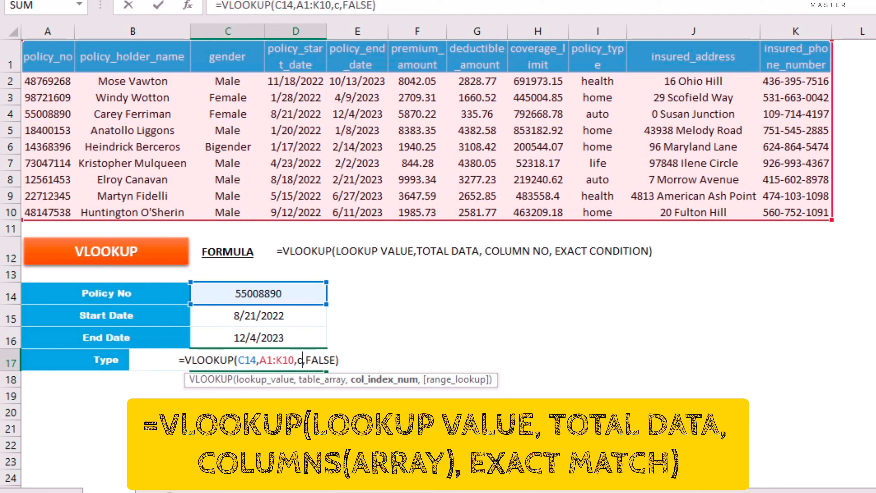
{"action": "type", "text": "lu"}
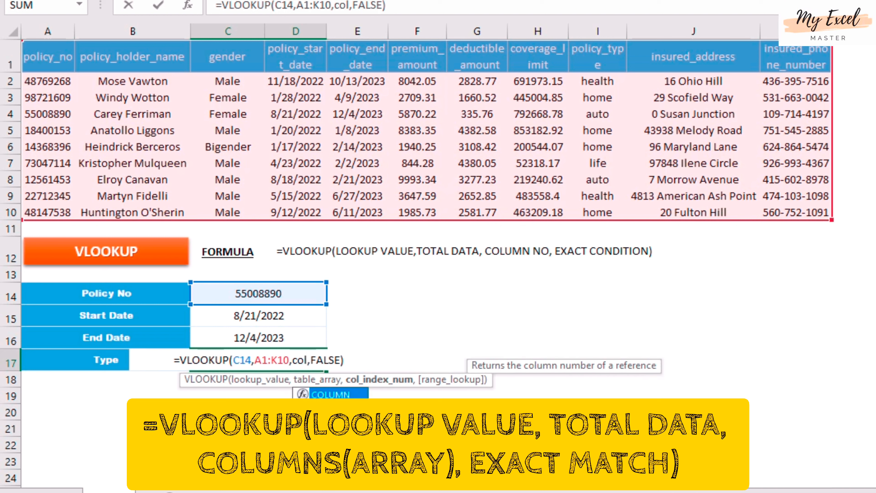
{"action": "type", "text": "mn"}
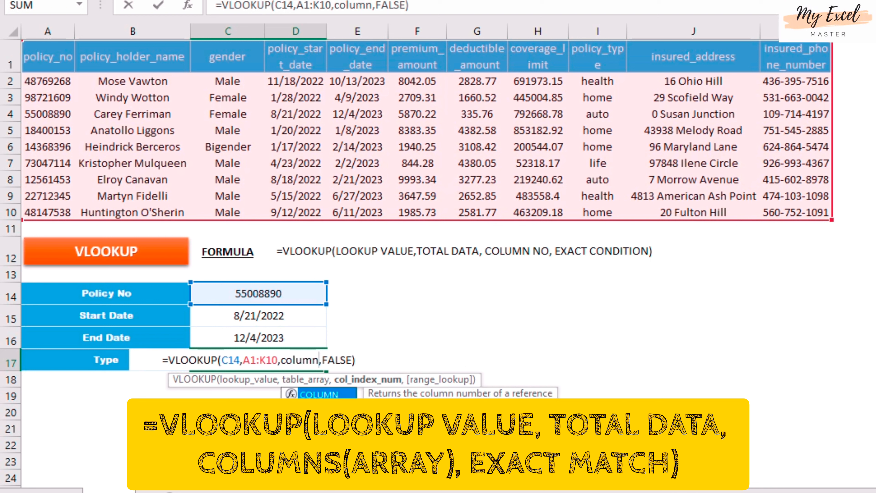
{"action": "type", "text": "("}
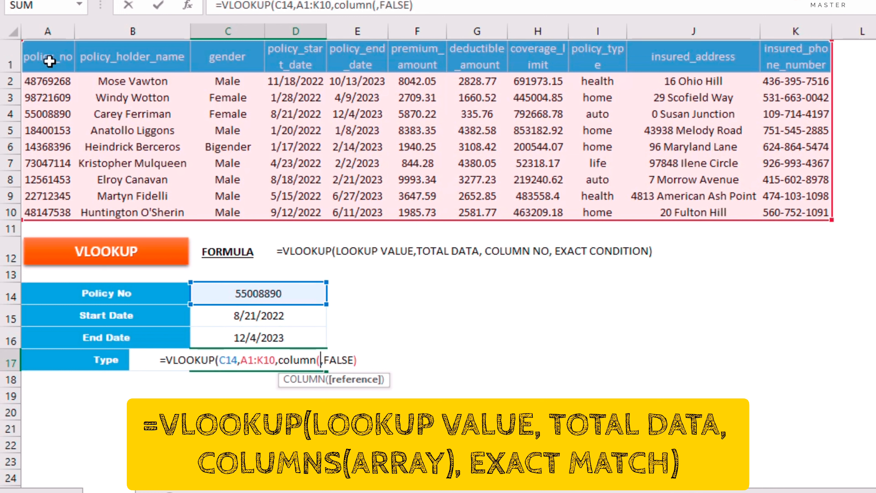
{"action": "left_click_drag", "start_coordinate": [52, 61], "coordinate": [594, 62]}
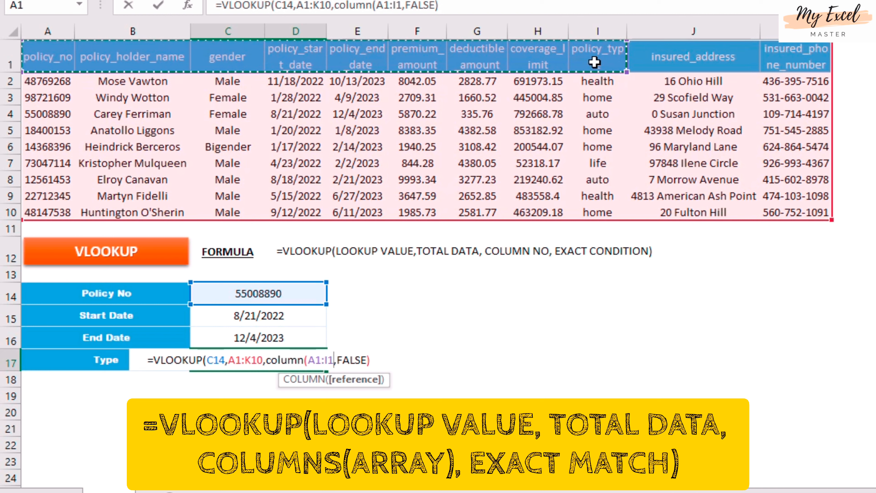
{"action": "type", "text": ")"}
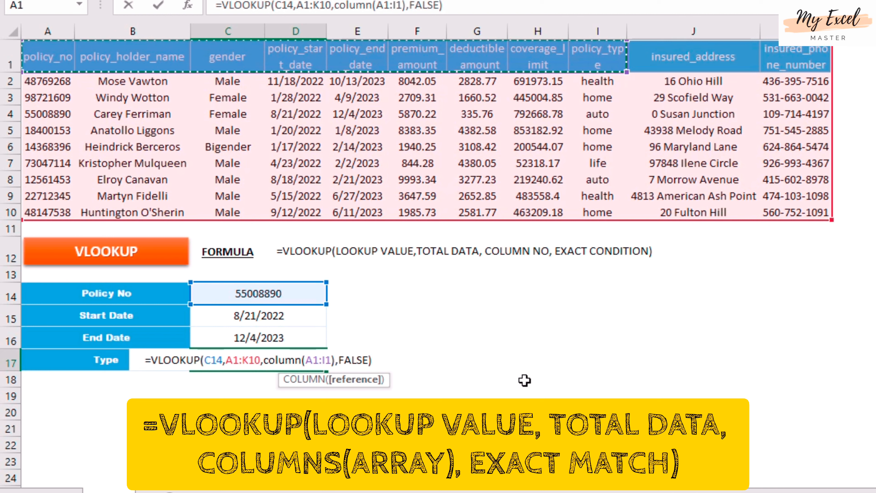
Change the COLUMN function in the Type formula to COLUMNS, keeping the array A1:I1, and commit the formula
{"action": "left_click", "coordinate": [300, 361]}
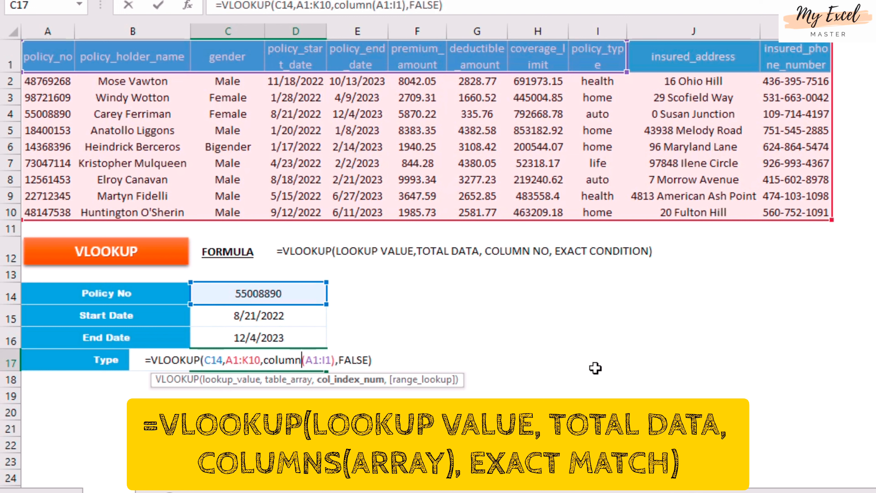
{"action": "type", "text": "s"}
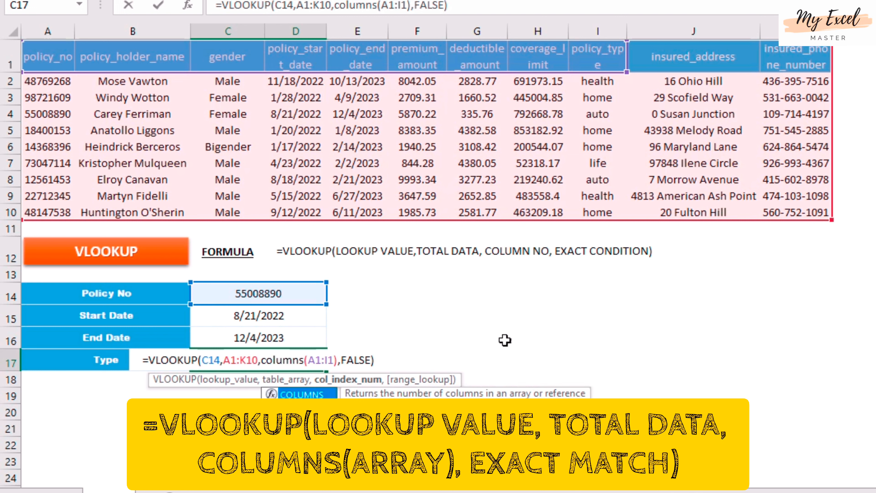
{"action": "left_click", "coordinate": [310, 360]}
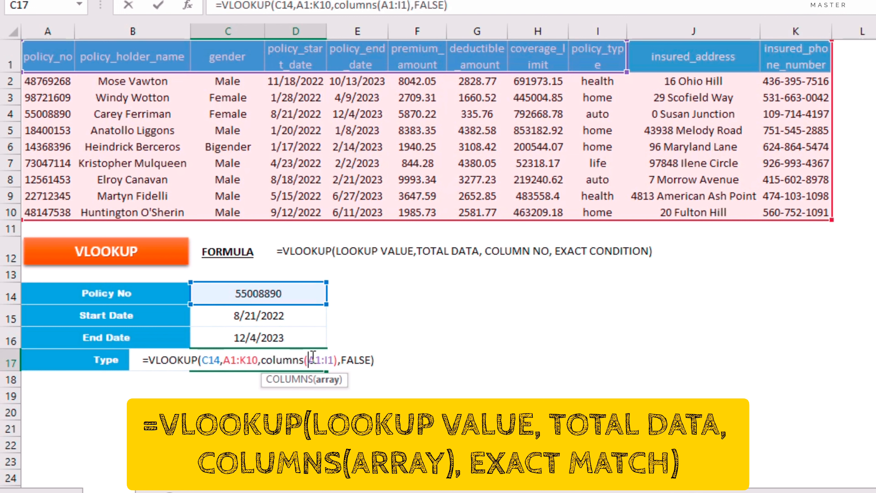
{"action": "key", "text": "Return"}
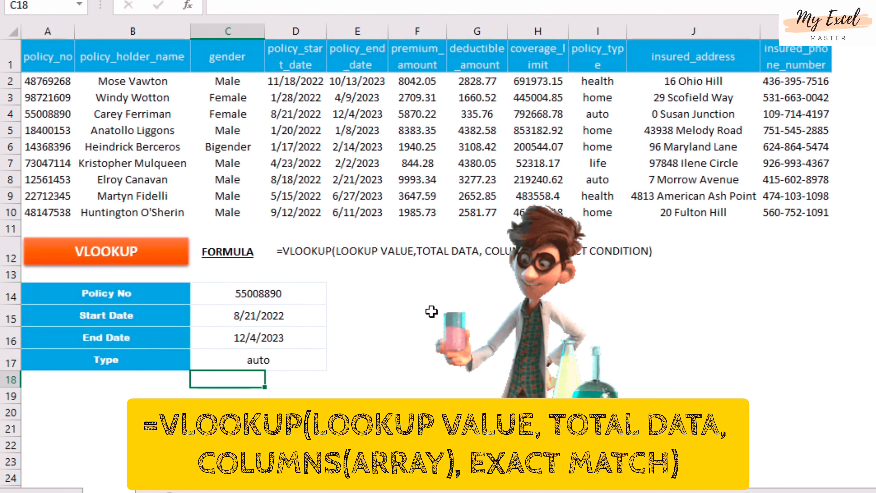
Clear the formula from the Type cell C17
{"action": "left_click", "coordinate": [297, 367]}
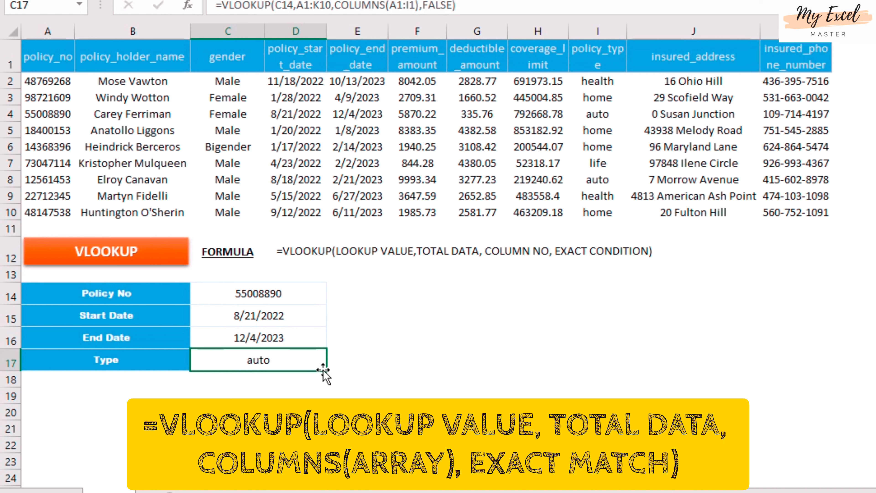
{"action": "left_click", "coordinate": [276, 362]}
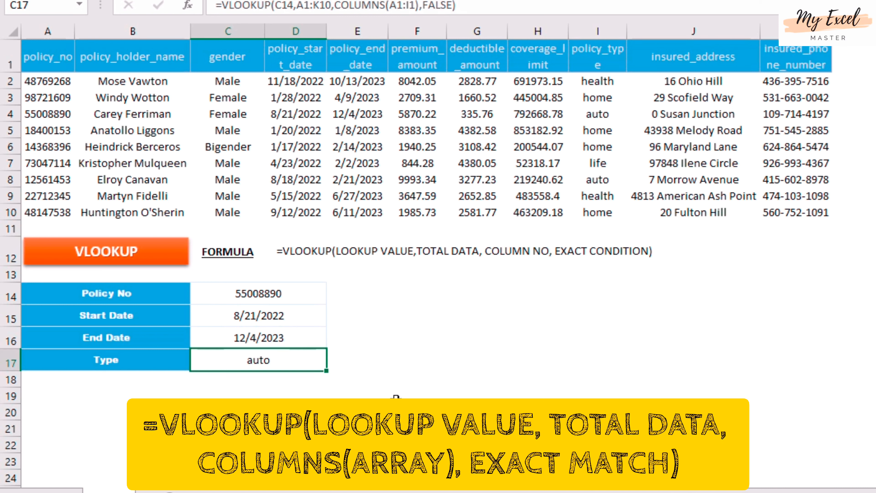
{"action": "key", "text": "Delete"}
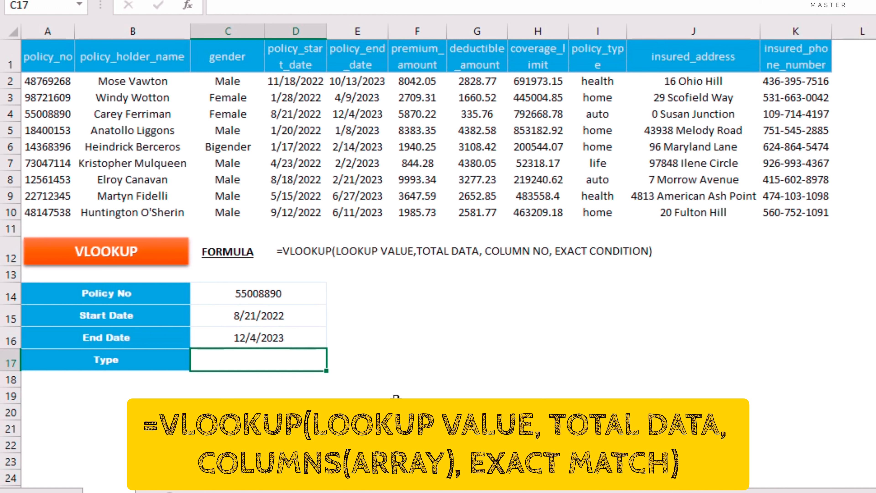
Fill the Type cell C17 with the formula =VLOOKUP(C14,A1:K10,COLUMNS(A1:I1),FALSE)
{"action": "type", "text": "=vlooku"}
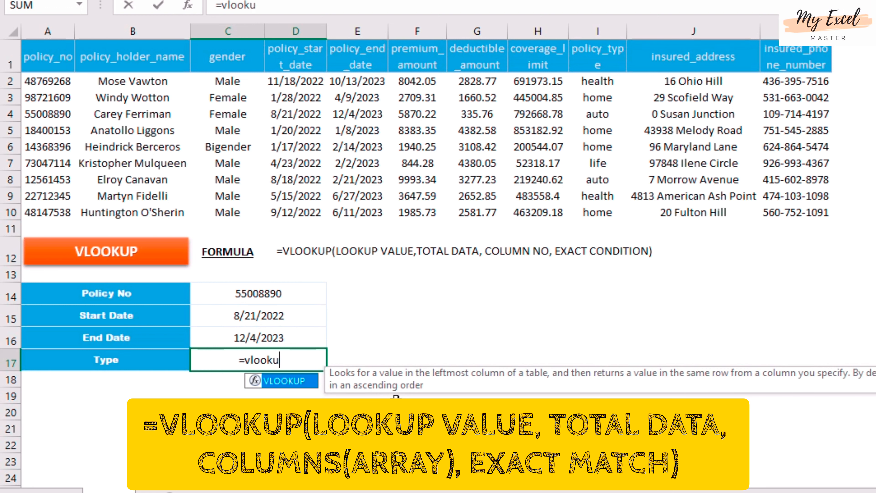
{"action": "type", "text": "p("}
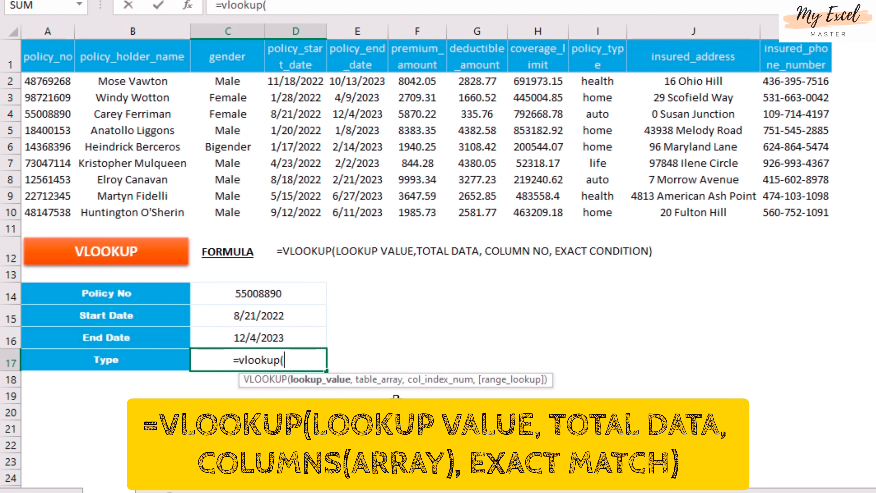
{"action": "left_click", "coordinate": [296, 290]}
{"action": "type", "text": ","}
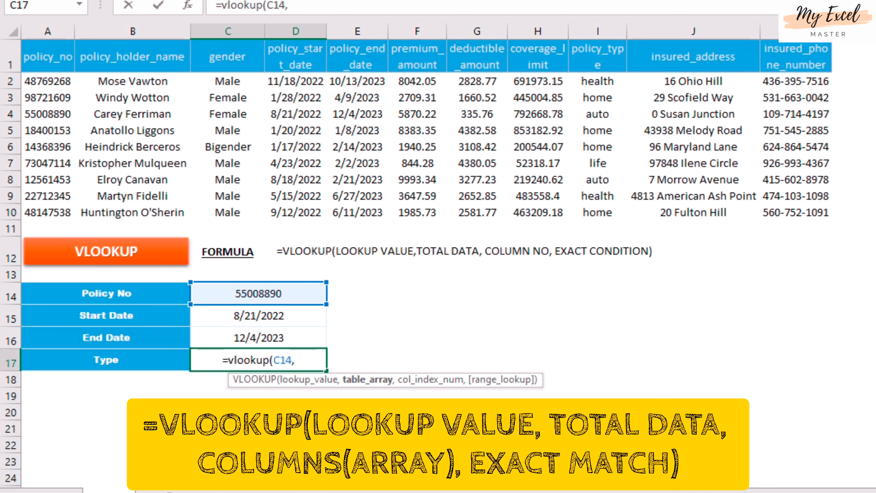
{"action": "left_click_drag", "start_coordinate": [54, 56], "coordinate": [799, 211]}
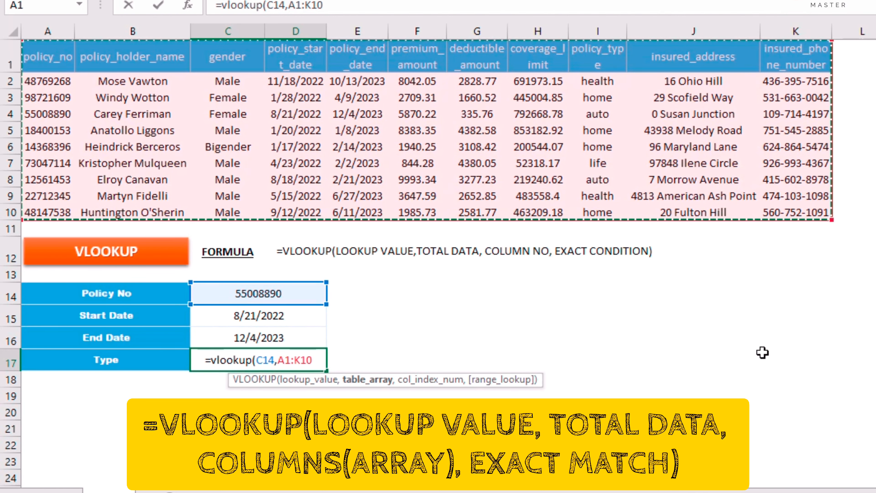
{"action": "type", "text": ","}
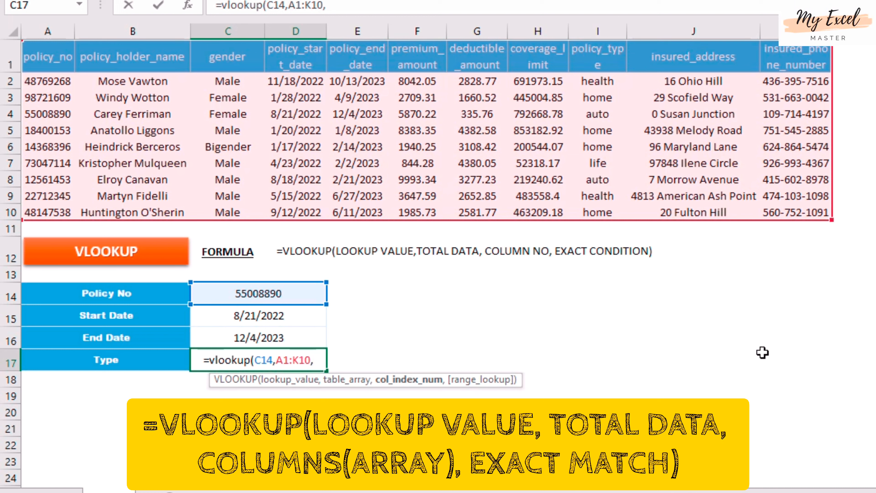
{"action": "type", "text": "columns"}
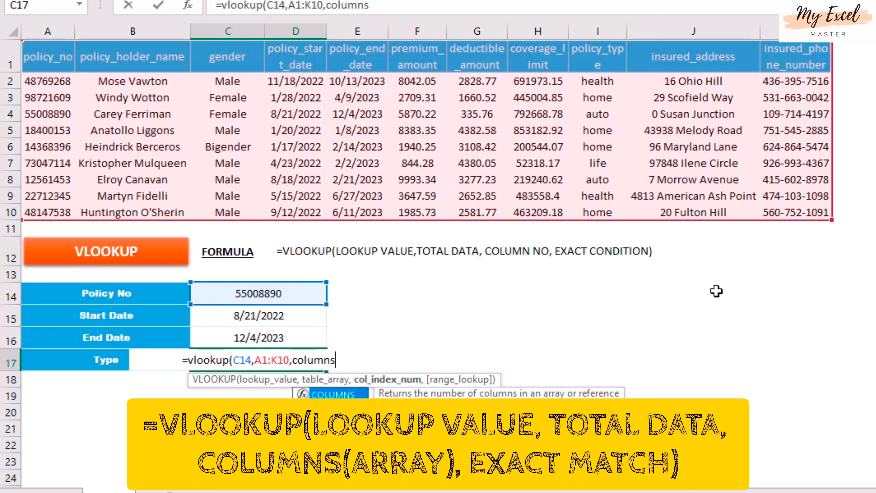
{"action": "type", "text": "("}
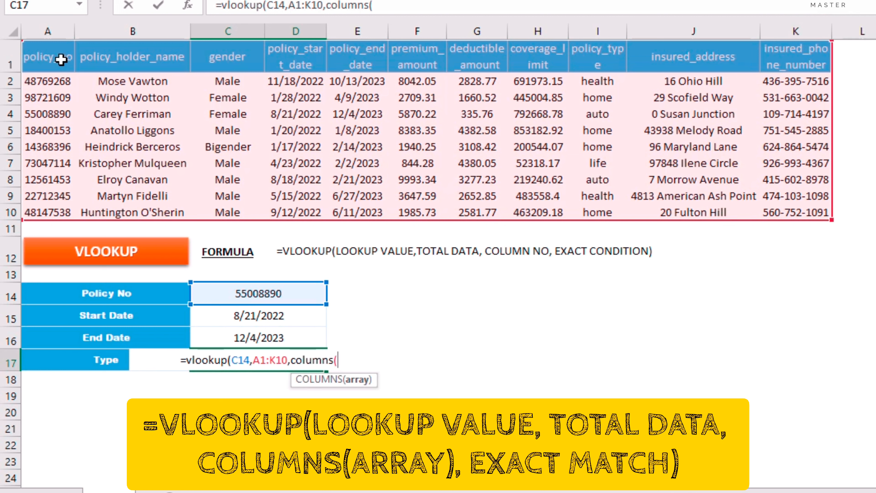
{"action": "left_click_drag", "start_coordinate": [61, 59], "coordinate": [587, 68]}
{"action": "type", "text": "),false"}
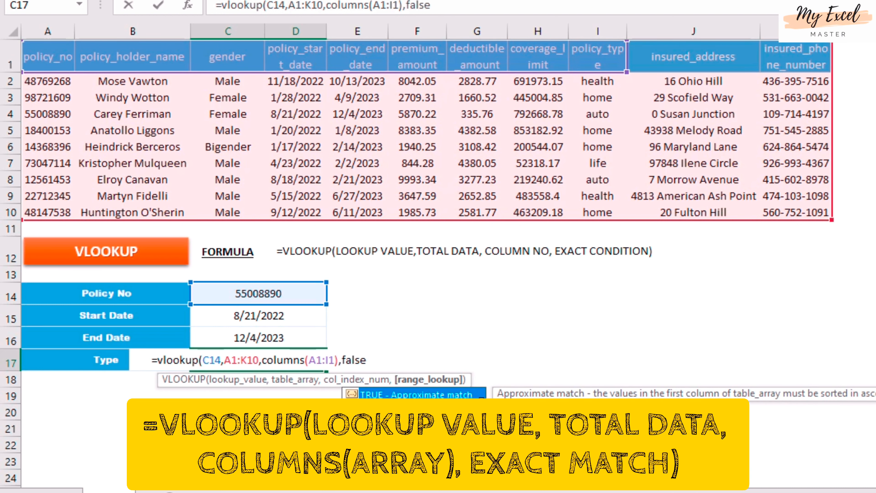
{"action": "key", "text": "Return"}
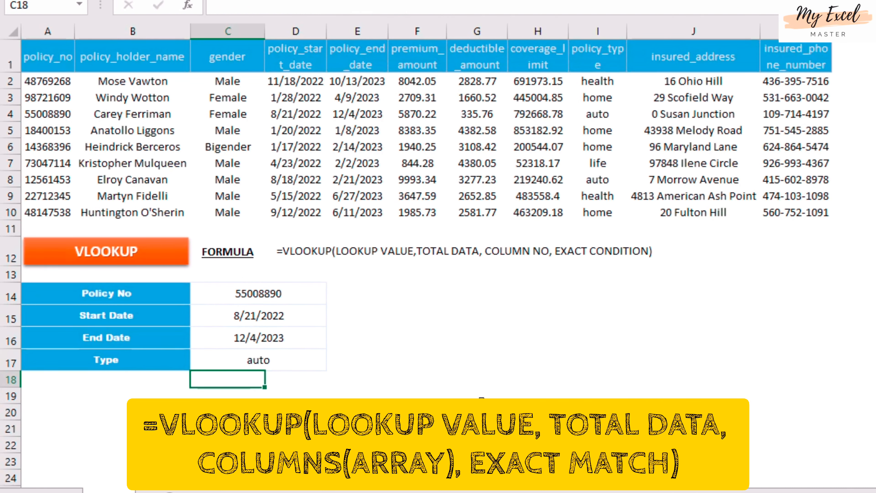
{"action": "key", "text": "Up"}
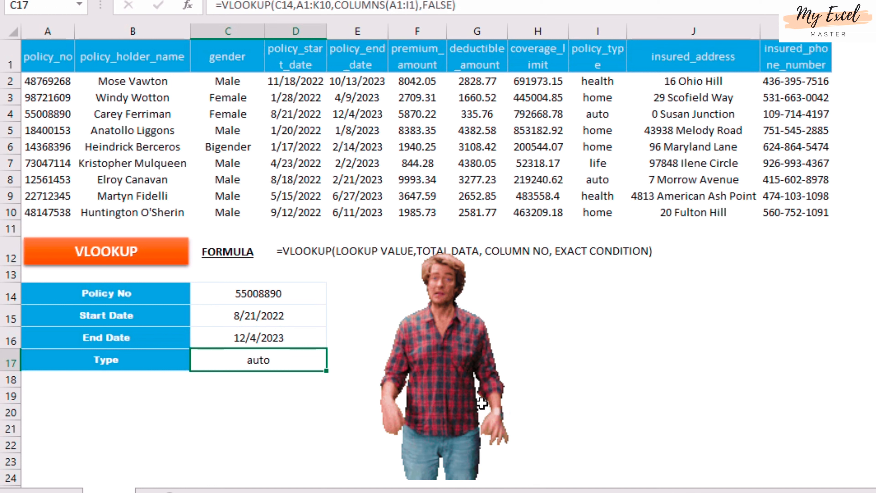
{"action": "left_click", "coordinate": [145, 415]}
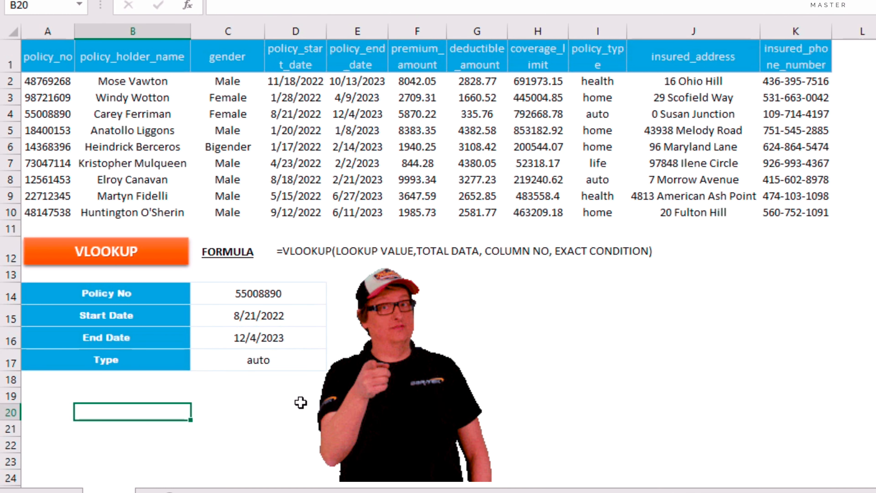
{"action": "left_click", "coordinate": [286, 413]}
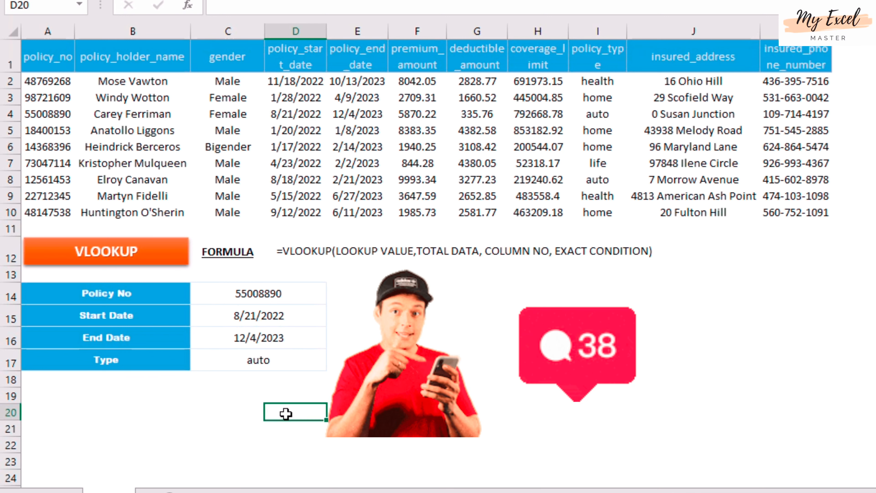
{"action": "left_click", "coordinate": [203, 425]}
{"action": "left_click", "coordinate": [89, 418]}
{"action": "left_click", "coordinate": [272, 427]}
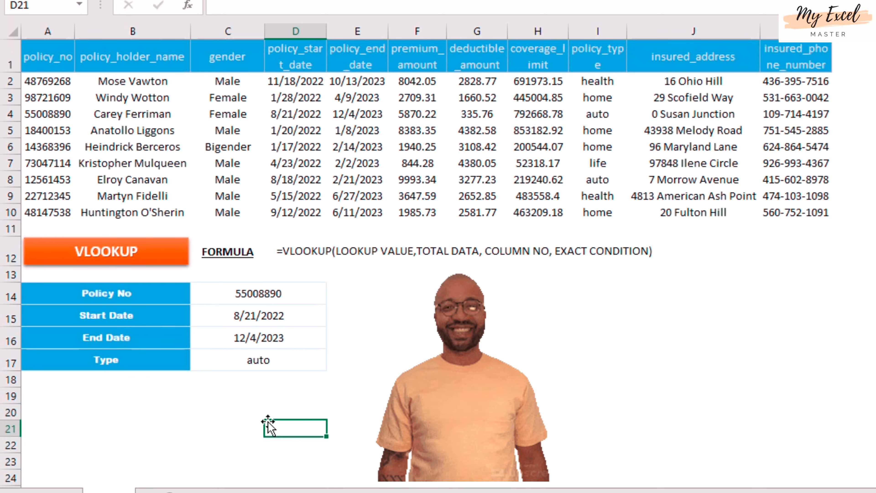